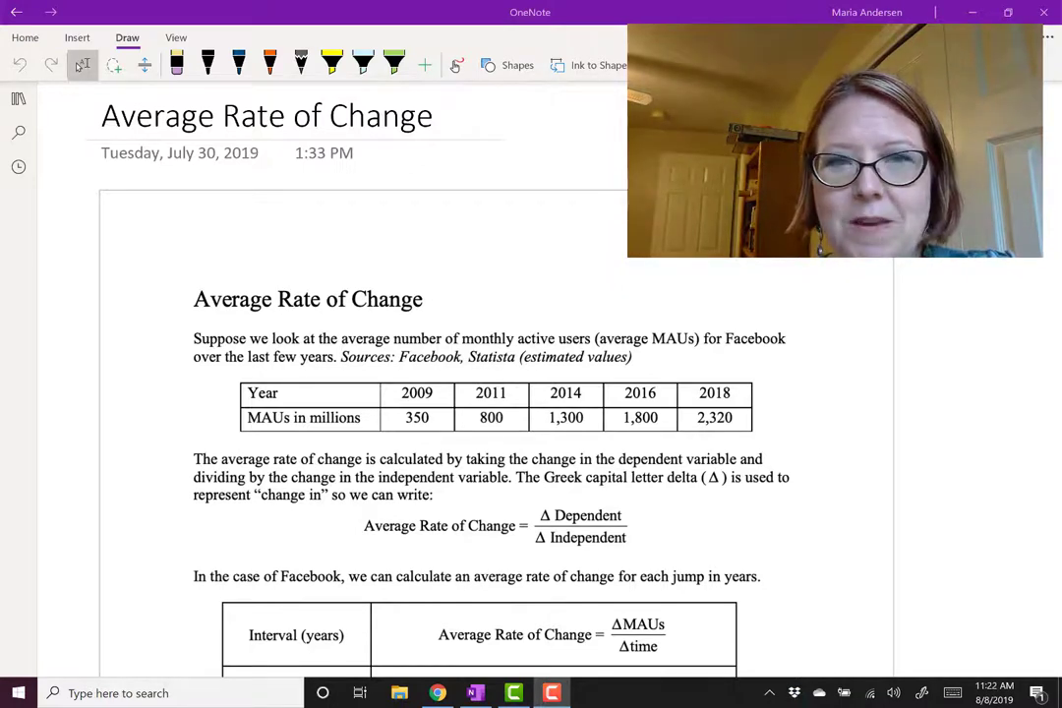
In orange ink, arrow-label Δ Dependent 'vertical' and Δ Independent 'horizontal'.
left_click(270, 63)
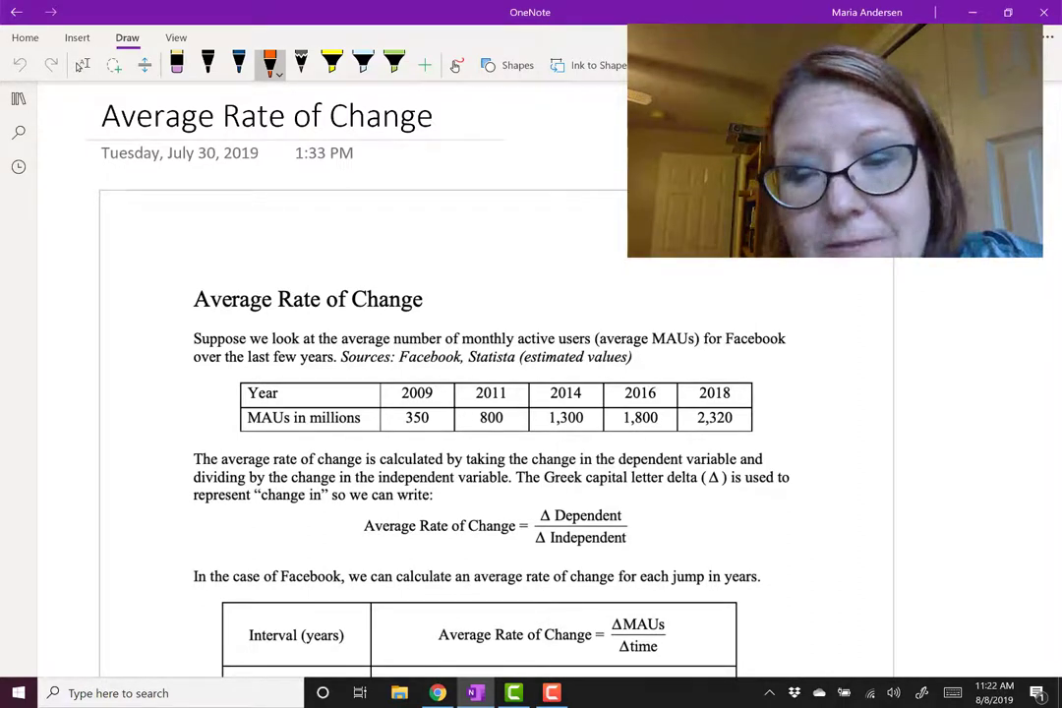
left_click_drag(637, 513, 773, 501)
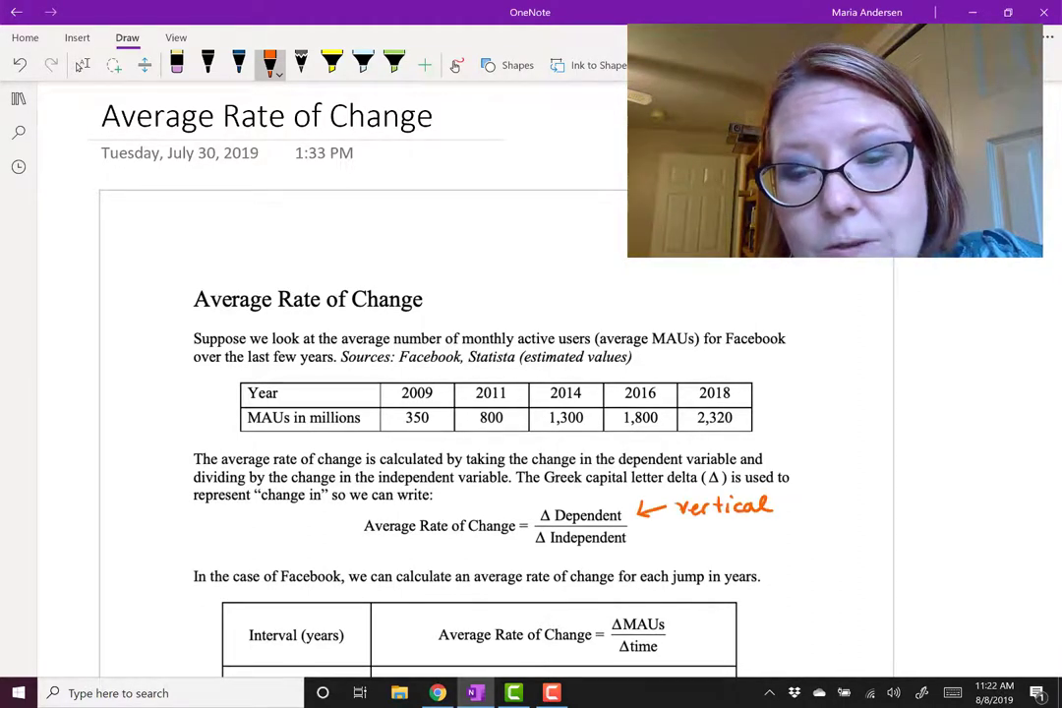
mouse_move(650, 533)
left_mouse_down()
mouse_move(649, 547)
mouse_move(748, 549)
mouse_move(807, 531)
left_mouse_up()
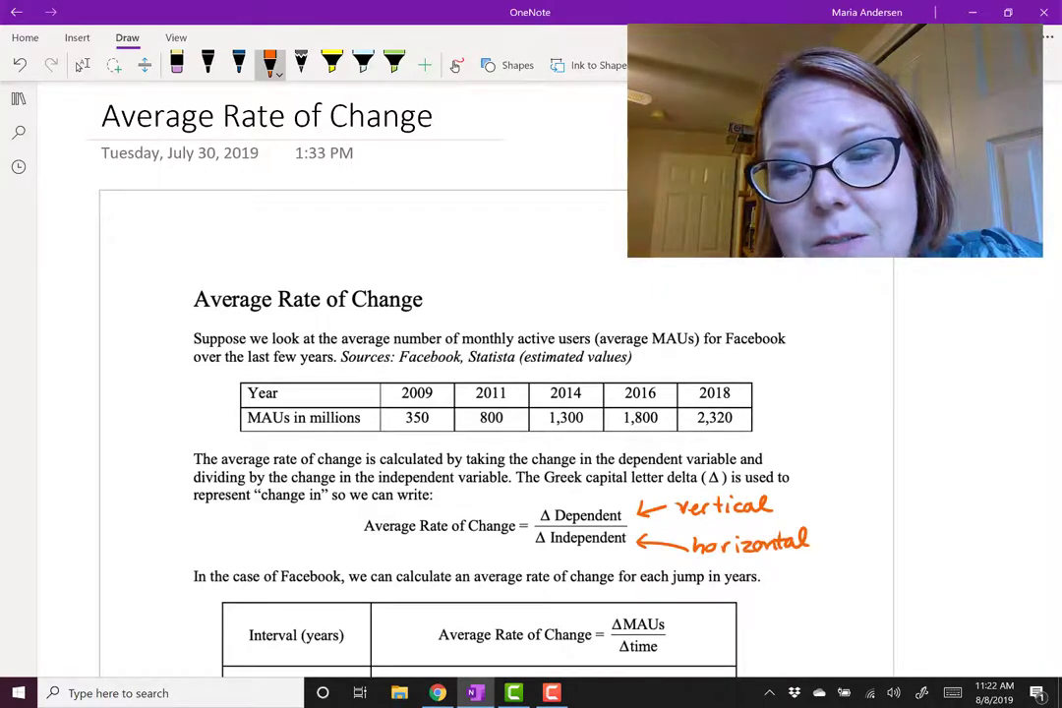
Bracket the two labels with a brace and write 'graph' beside it.
mouse_move(799, 485)
left_mouse_down()
mouse_move(826, 512)
mouse_move(814, 554)
left_mouse_up()
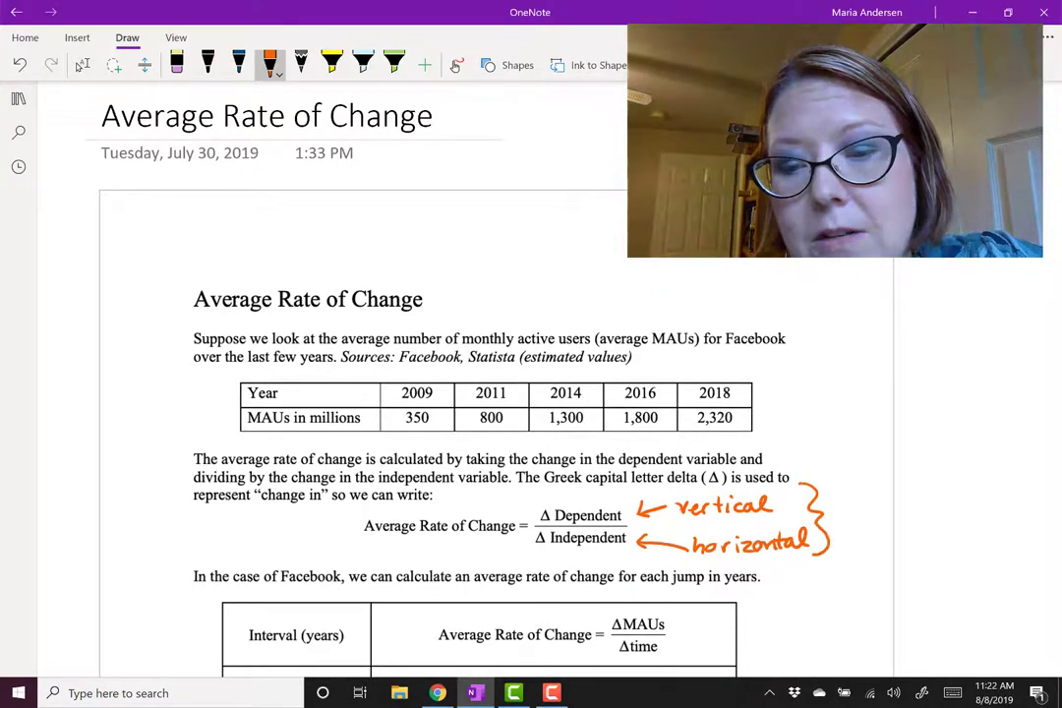
mouse_move(845, 513)
left_mouse_down()
mouse_move(837, 531)
mouse_move(858, 520)
left_mouse_up()
left_click_drag(869, 511, 871, 521)
left_click_drag(875, 512, 881, 521)
left_click_drag(885, 504, 893, 522)
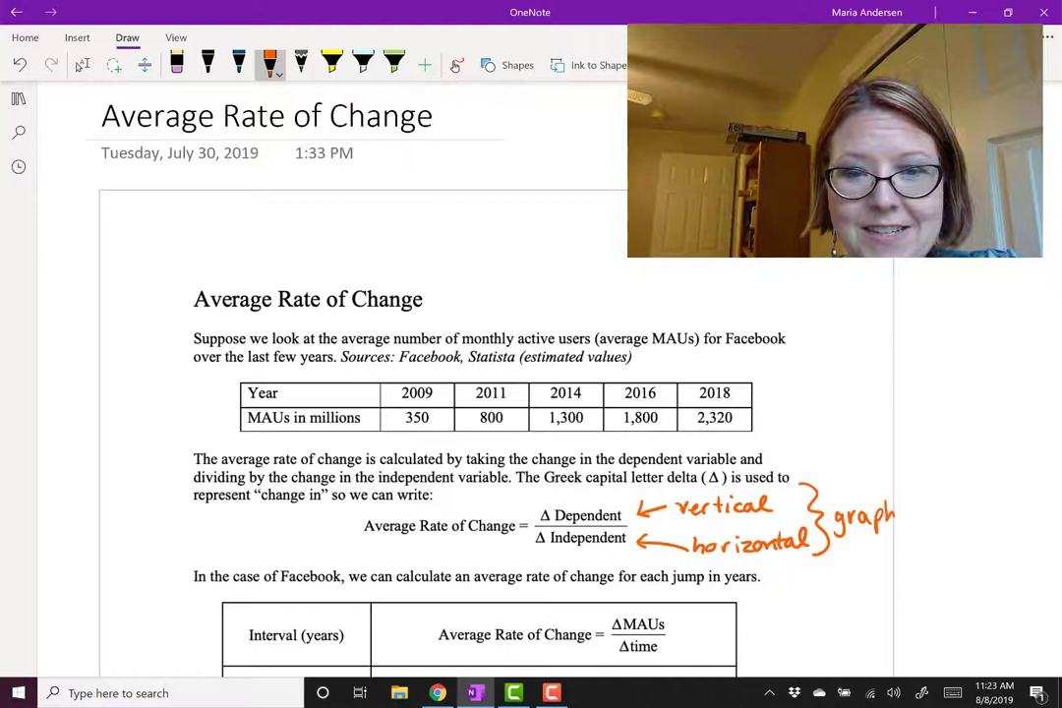
In blue ink, draw an arrow to the Year row and label it 'Indep'.
left_click(239, 62)
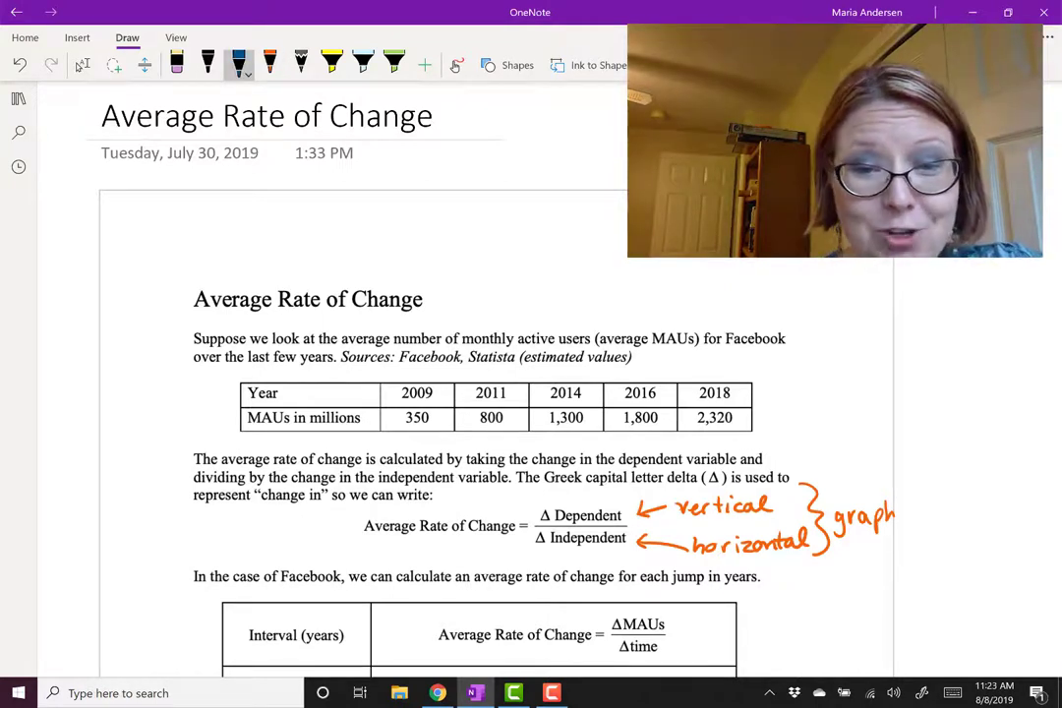
left_click_drag(204, 394, 234, 394)
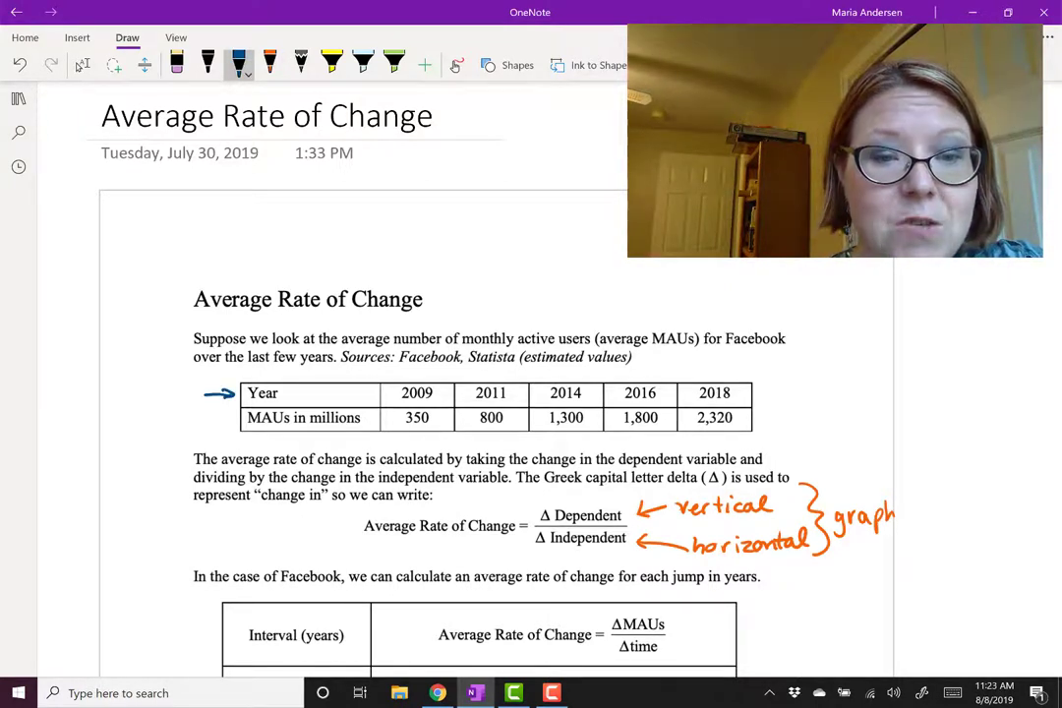
left_click_drag(136, 385, 150, 385)
mouse_move(143, 385)
left_mouse_down()
mouse_move(142, 399)
mouse_move(159, 400)
left_mouse_up()
mouse_move(173, 382)
left_mouse_down()
mouse_move(173, 400)
mouse_move(163, 395)
left_mouse_up()
mouse_move(177, 395)
left_mouse_down()
mouse_move(236, 418)
mouse_move(204, 422)
left_mouse_up()
Label the MAUs in millions row 'Dep', then switch to Lasso Select.
mouse_move(140, 413)
left_mouse_down()
mouse_move(139, 433)
mouse_move(177, 439)
left_mouse_up()
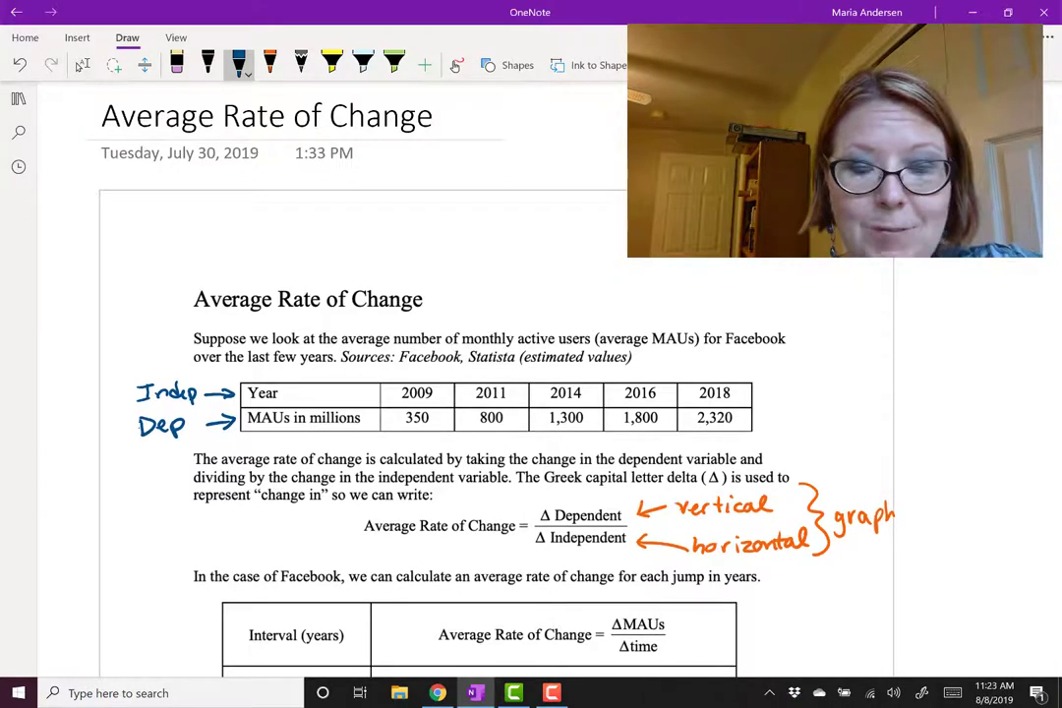
scroll(492, 393, "down", 5)
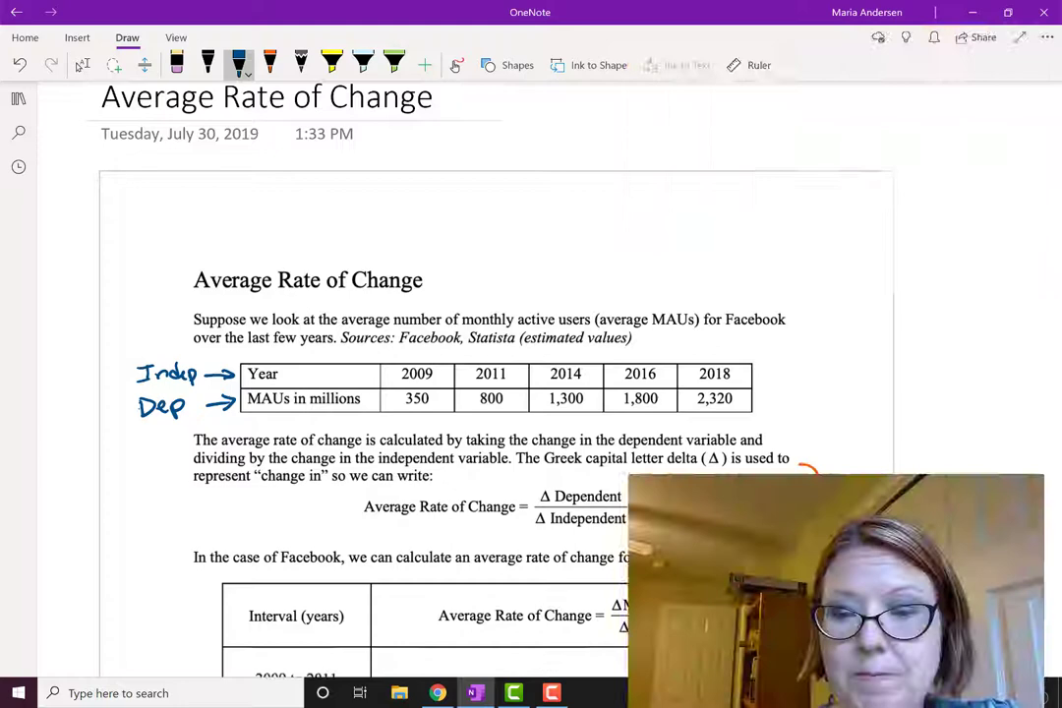
left_click(83, 65)
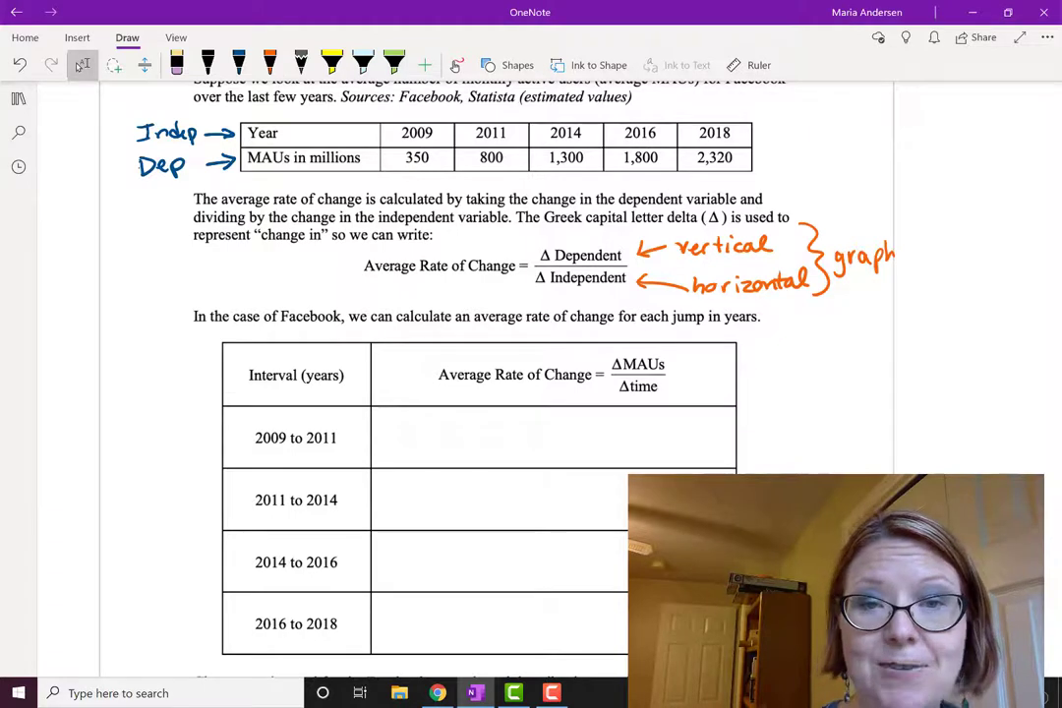
In blue ink, write (800-350)/(2011-2009) = 450/2 = 225 for the 2009–2011 row.
left_click(238, 65)
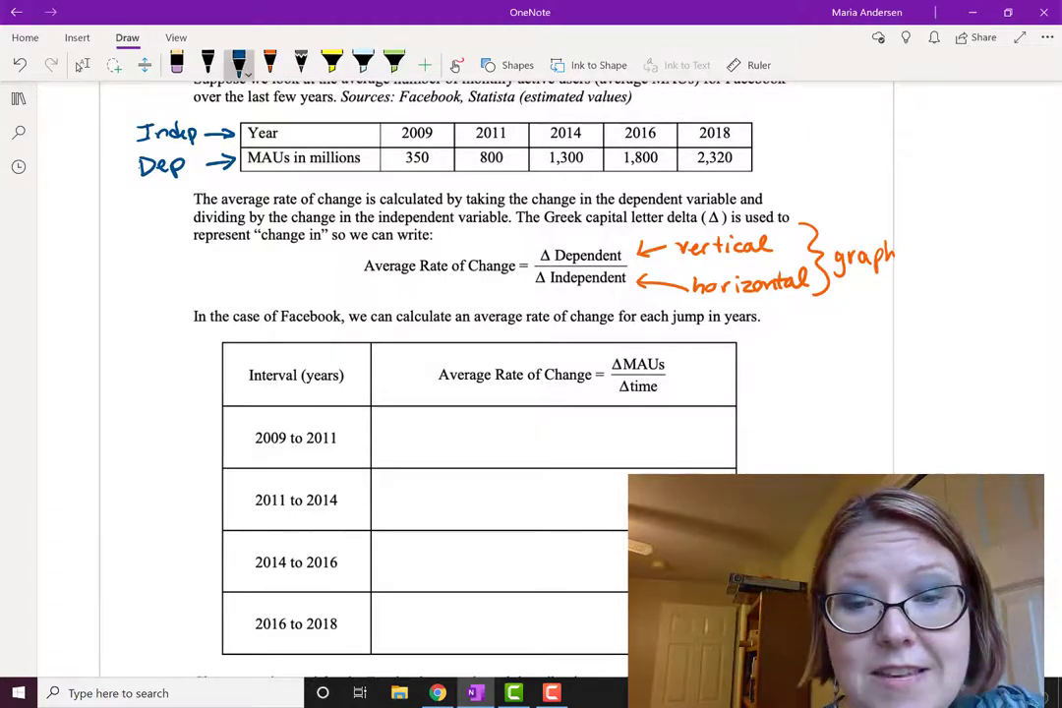
mouse_move(429, 415)
left_mouse_down()
mouse_move(424, 424)
mouse_move(484, 415)
mouse_move(497, 428)
mouse_move(518, 415)
left_mouse_up()
left_click_drag(420, 435, 526, 434)
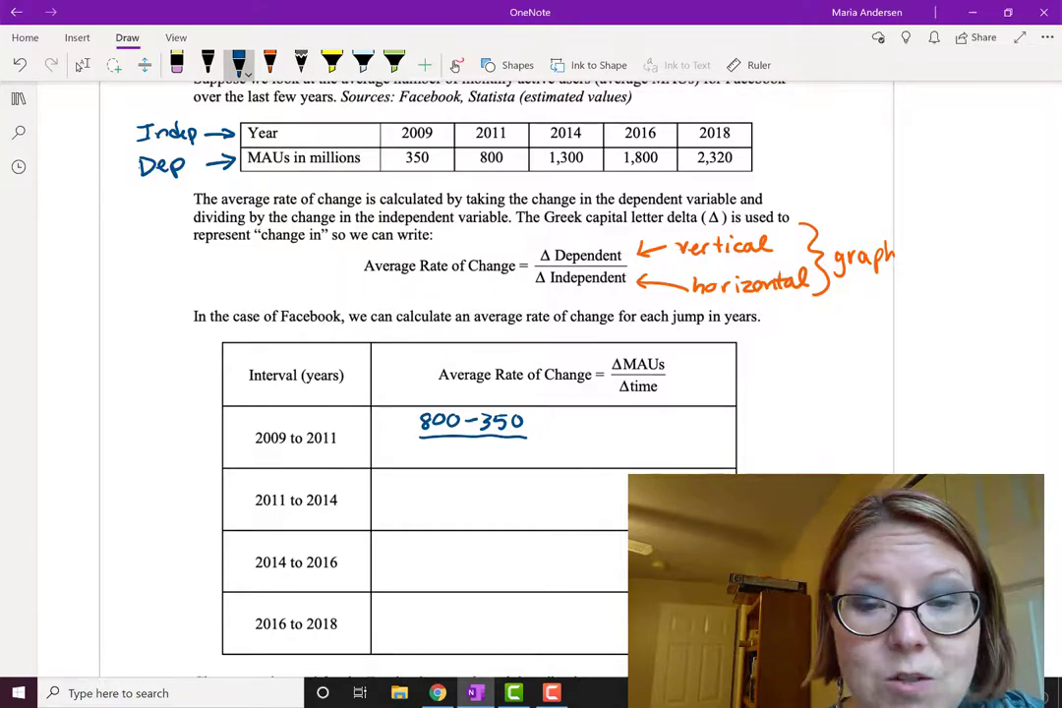
left_click_drag(418, 449, 455, 459)
mouse_move(460, 455)
left_mouse_down()
mouse_move(484, 449)
mouse_move(489, 460)
mouse_move(507, 449)
left_mouse_up()
left_click_drag(522, 453, 549, 439)
left_click_drag(538, 444, 548, 443)
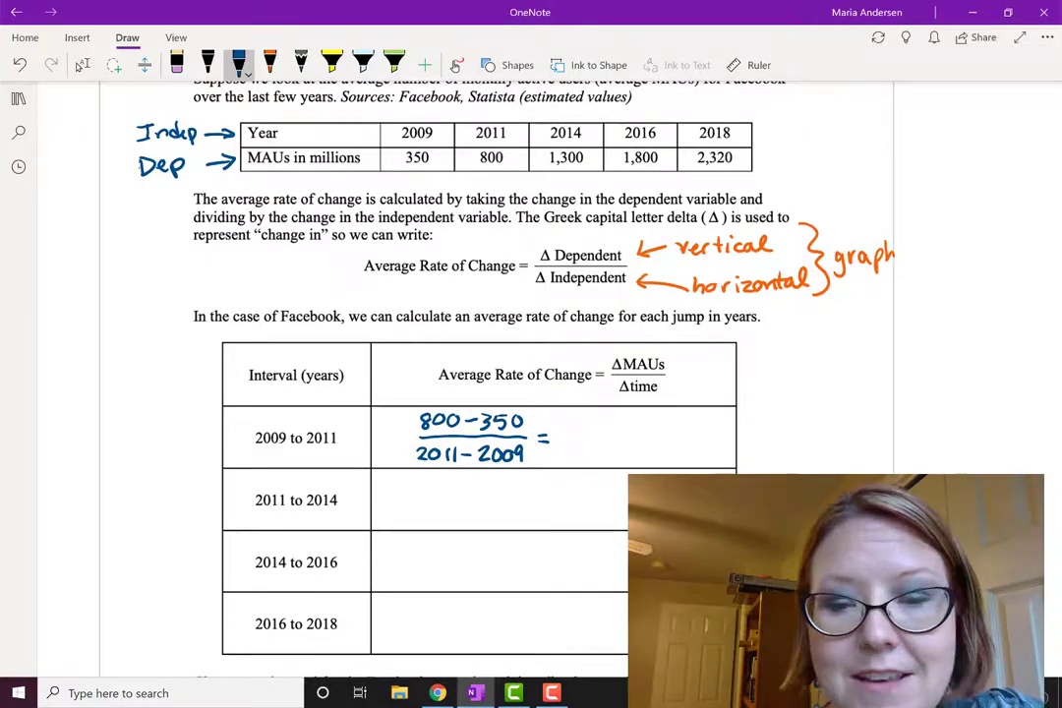
left_click_drag(571, 413, 584, 425)
mouse_move(585, 414)
left_mouse_down()
mouse_move(602, 415)
mouse_move(611, 432)
mouse_move(596, 453)
mouse_move(637, 436)
left_mouse_up()
mouse_move(626, 442)
left_mouse_down()
mouse_move(655, 434)
mouse_move(678, 447)
mouse_move(692, 429)
left_mouse_up()
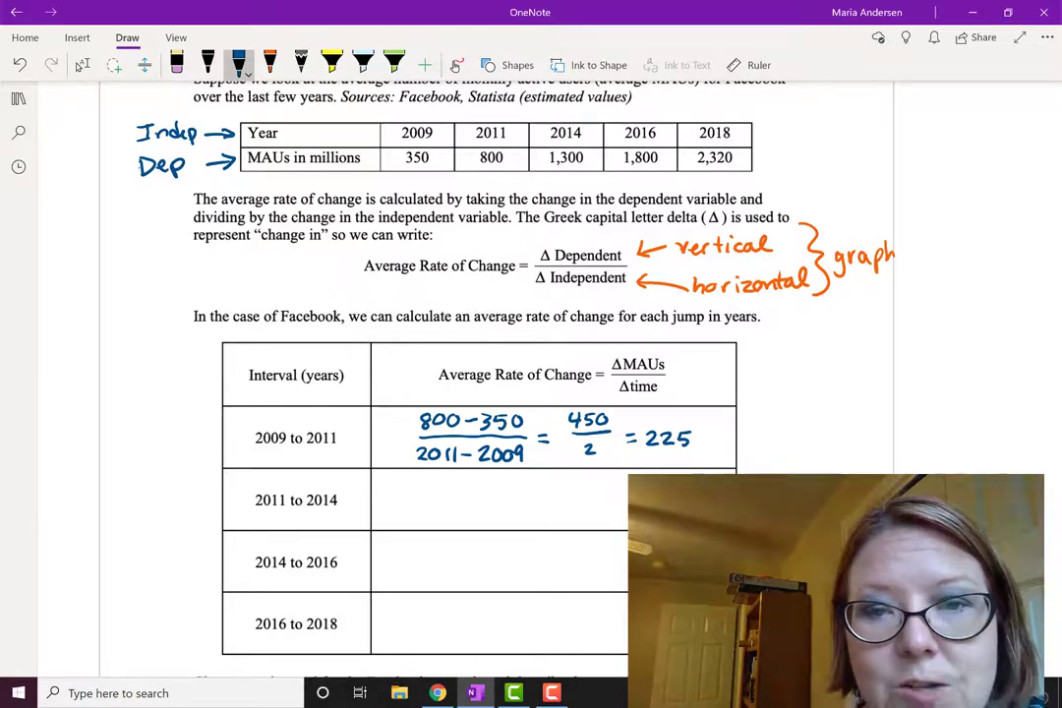
Start the 2011–2014 row with (1300-800)/(2014-2011).
mouse_move(428, 476)
left_mouse_down()
mouse_move(428, 489)
mouse_move(518, 479)
left_mouse_up()
left_click_drag(424, 498, 525, 498)
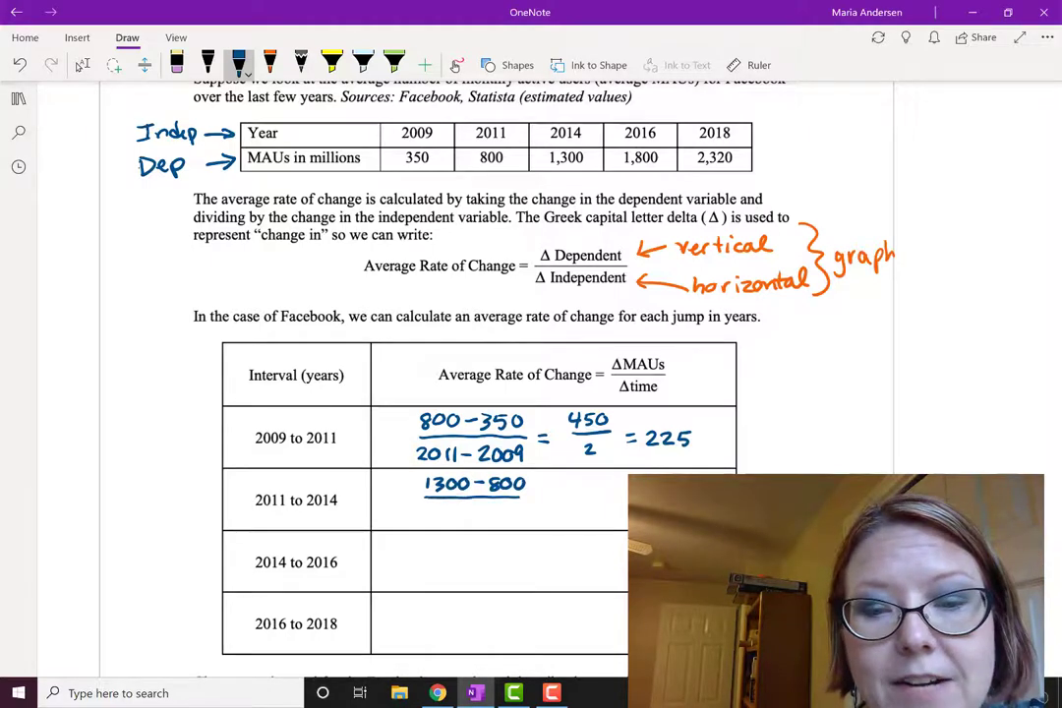
mouse_move(428, 510)
left_mouse_down()
mouse_move(466, 523)
mouse_move(495, 509)
left_mouse_up()
mouse_move(506, 508)
left_mouse_down()
mouse_move(506, 521)
mouse_move(519, 521)
mouse_move(589, 480)
mouse_move(602, 480)
mouse_move(607, 498)
mouse_move(580, 521)
mouse_move(629, 496)
left_mouse_up()
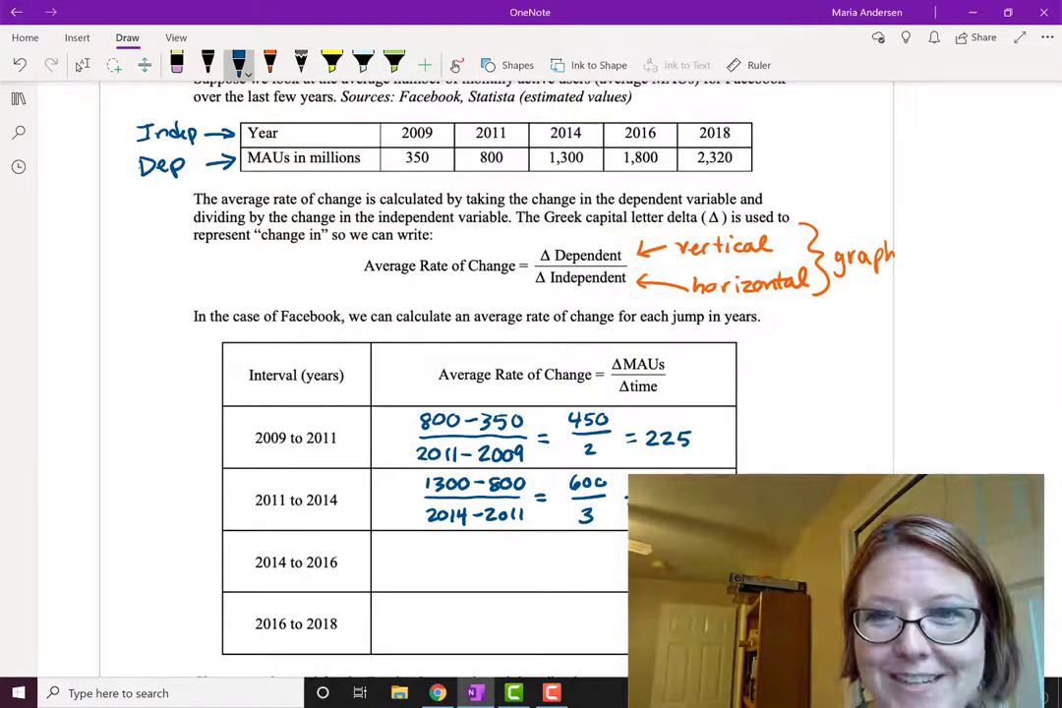
Write (1800-1300)/(2016-2014) = 500 for the 2014–2016 row.
mouse_move(429, 537)
left_mouse_down()
mouse_move(430, 548)
mouse_move(522, 540)
left_mouse_up()
left_click_drag(539, 540, 539, 540)
left_click_drag(425, 557, 539, 558)
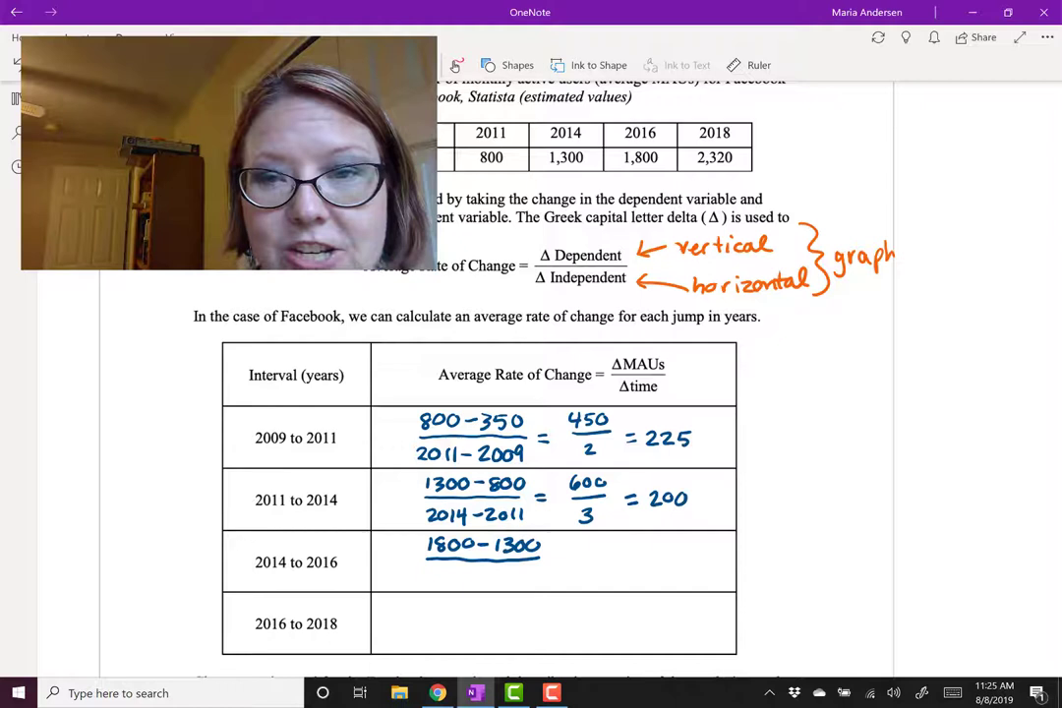
left_click_drag(432, 570, 459, 582)
left_click_drag(468, 568, 473, 575)
left_click_drag(481, 575, 536, 575)
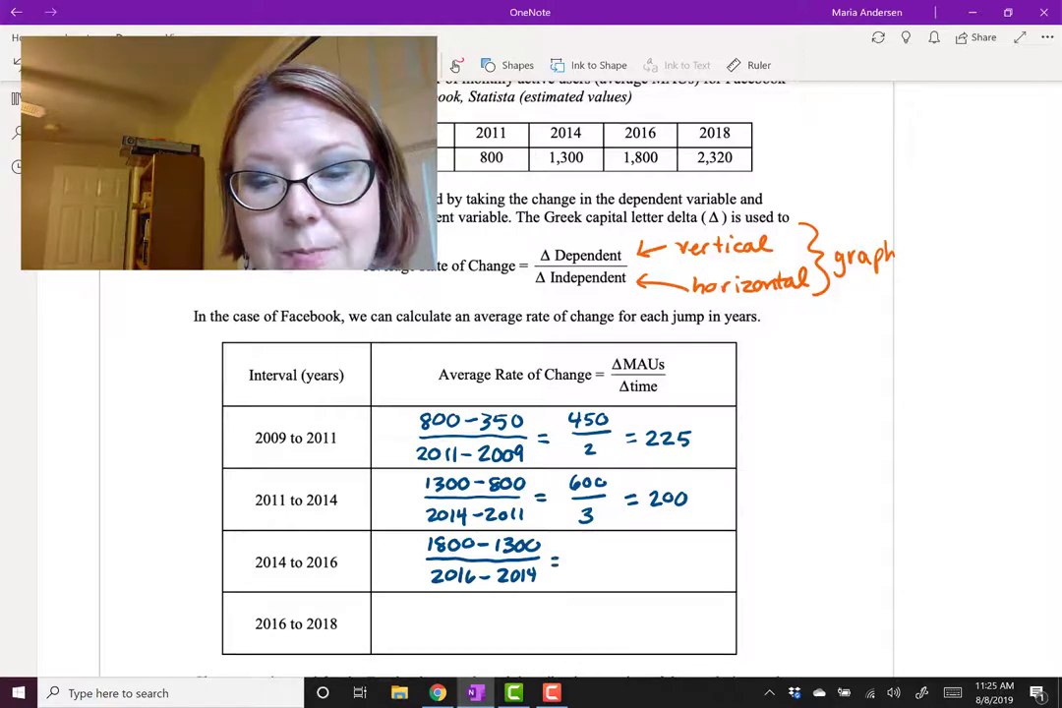
mouse_move(579, 539)
left_mouse_down()
mouse_move(577, 553)
mouse_move(604, 541)
mouse_move(611, 557)
mouse_move(597, 580)
mouse_move(634, 565)
mouse_move(682, 566)
mouse_move(690, 555)
left_mouse_up()
Write (2320-1806)/(2018-2016) = 520/2 = for the 2016–2018 row.
scroll(459, 373, "down", 1)
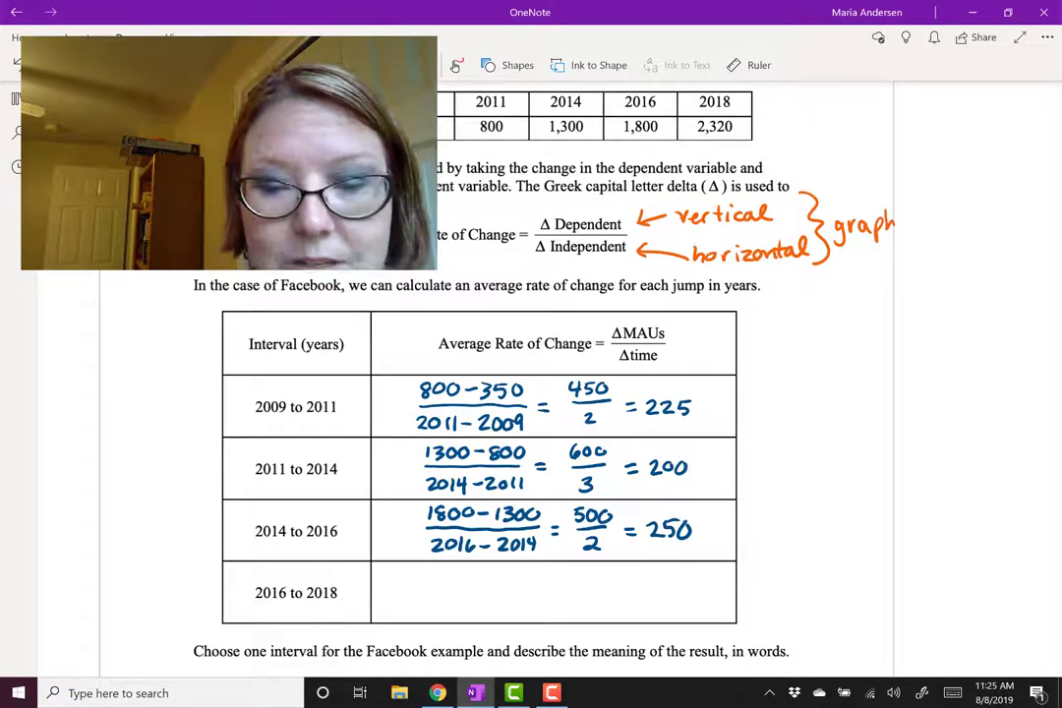
mouse_move(426, 574)
left_mouse_down()
mouse_move(475, 584)
mouse_move(479, 573)
mouse_move(549, 571)
mouse_move(445, 590)
mouse_move(552, 590)
left_mouse_up()
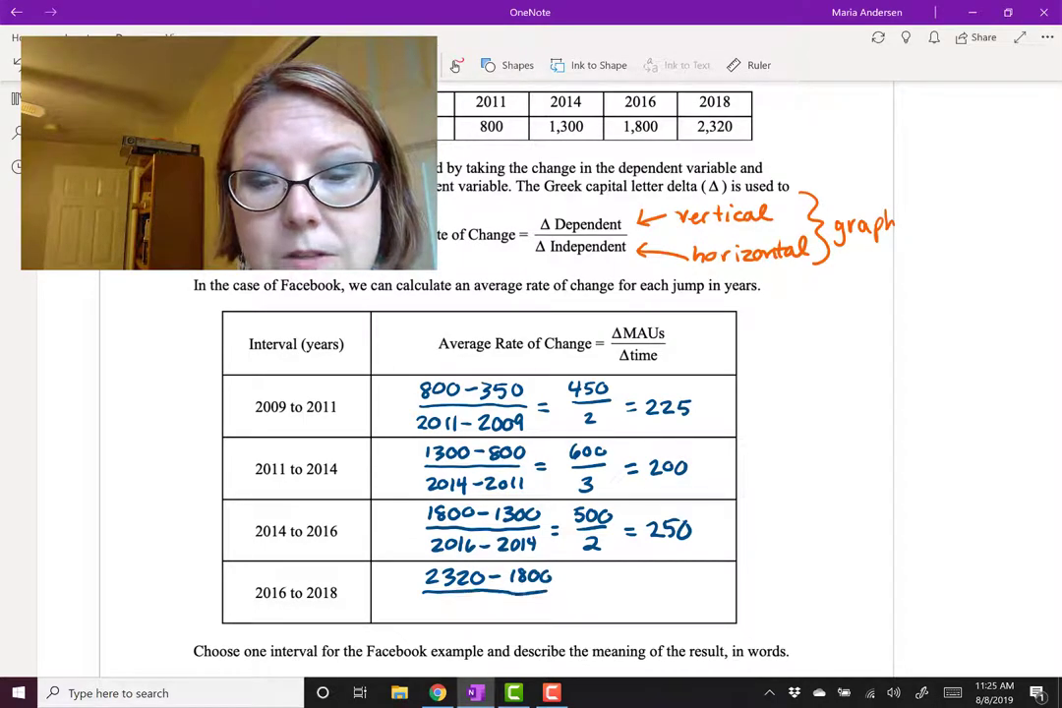
mouse_move(426, 603)
left_mouse_down()
mouse_move(434, 615)
mouse_move(441, 604)
left_mouse_up()
mouse_move(449, 603)
left_mouse_down()
mouse_move(450, 616)
mouse_move(508, 615)
left_mouse_up()
left_click_drag(518, 603, 536, 611)
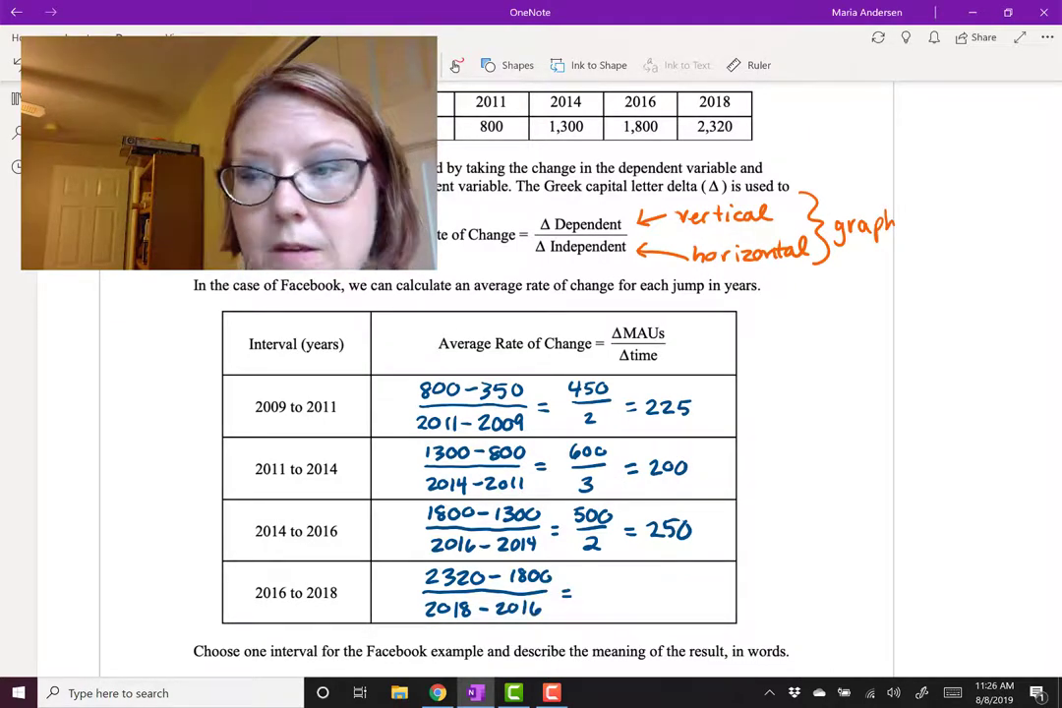
left_click_drag(588, 572, 587, 585)
mouse_move(589, 571)
left_mouse_down()
mouse_move(607, 587)
mouse_move(619, 574)
mouse_move(608, 614)
mouse_move(647, 585)
left_mouse_up()
mouse_move(638, 592)
left_mouse_down()
mouse_move(673, 597)
mouse_move(698, 582)
left_mouse_up()
Handwrite that monthly active users were rising at an average of 260 million per year.
scroll(482, 394, "down", 3)
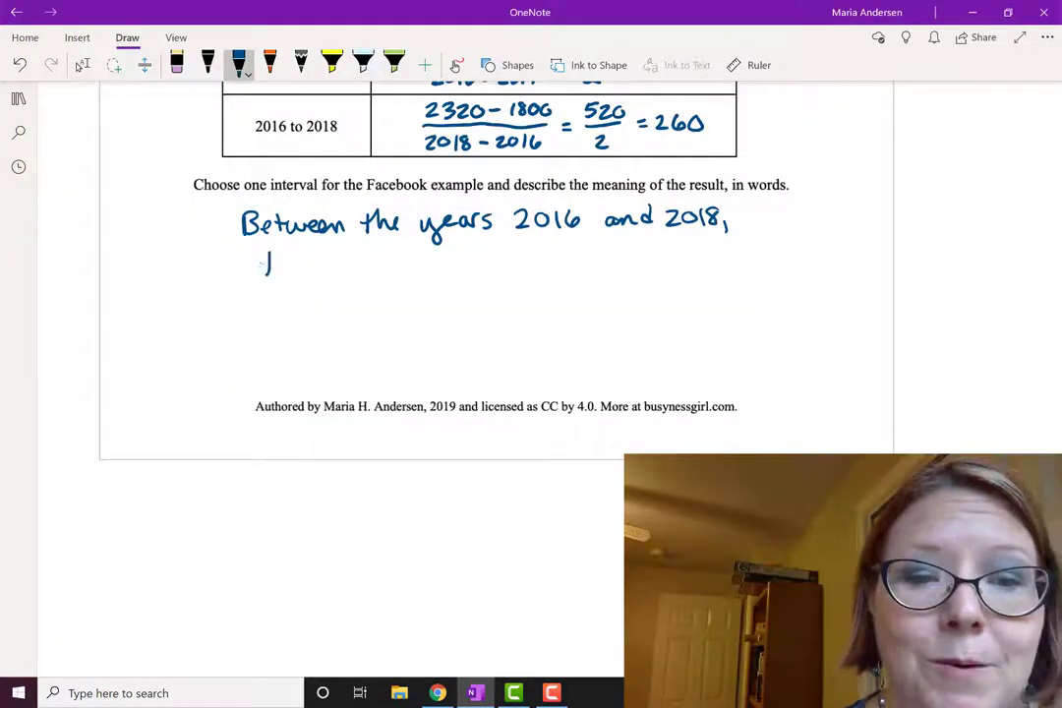
left_click_drag(259, 259, 277, 257)
mouse_move(281, 251)
left_mouse_down()
mouse_move(289, 275)
mouse_move(775, 254)
left_mouse_up()
mouse_move(270, 302)
left_mouse_down()
mouse_move(313, 312)
mouse_move(529, 309)
left_mouse_up()
mouse_move(532, 297)
left_mouse_down()
mouse_move(587, 313)
mouse_move(624, 307)
left_mouse_up()
left_click_drag(610, 293, 630, 292)
left_click_drag(639, 287, 665, 293)
left_click_drag(674, 285, 792, 295)
mouse_move(277, 344)
left_mouse_down()
mouse_move(312, 340)
mouse_move(356, 354)
mouse_move(386, 336)
mouse_move(407, 352)
mouse_move(503, 356)
mouse_move(603, 346)
left_mouse_up()
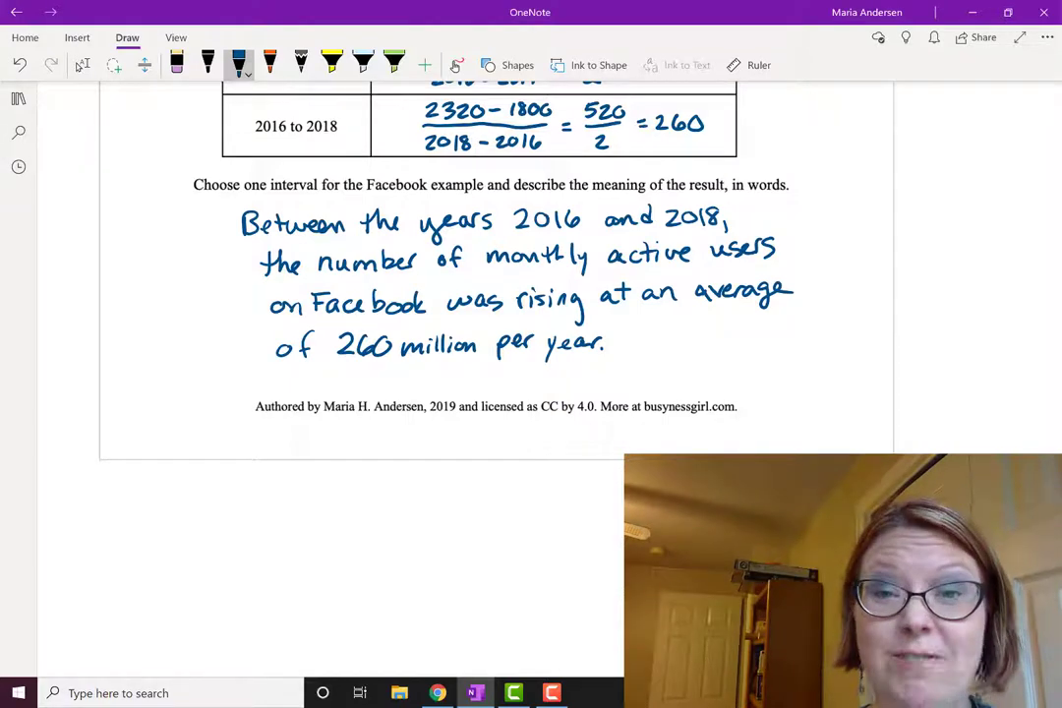
In blue ink, write 'mill MAUs' over 'year' after the 260 result.
scroll(472, 334, "up", 3)
left_click(82, 65)
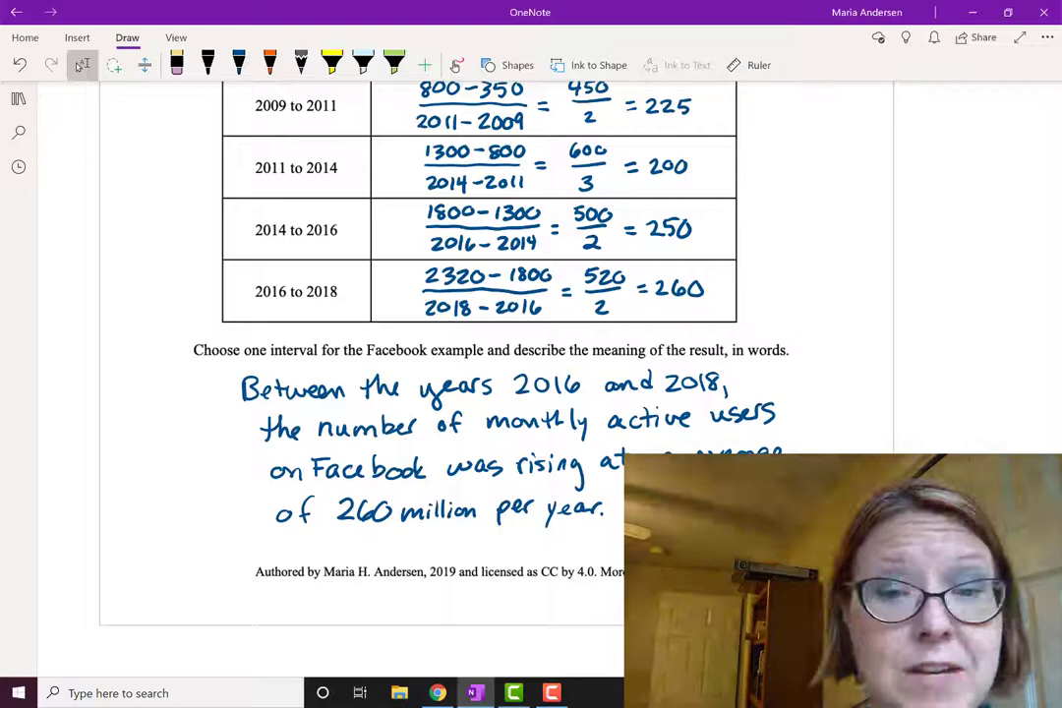
left_click(239, 65)
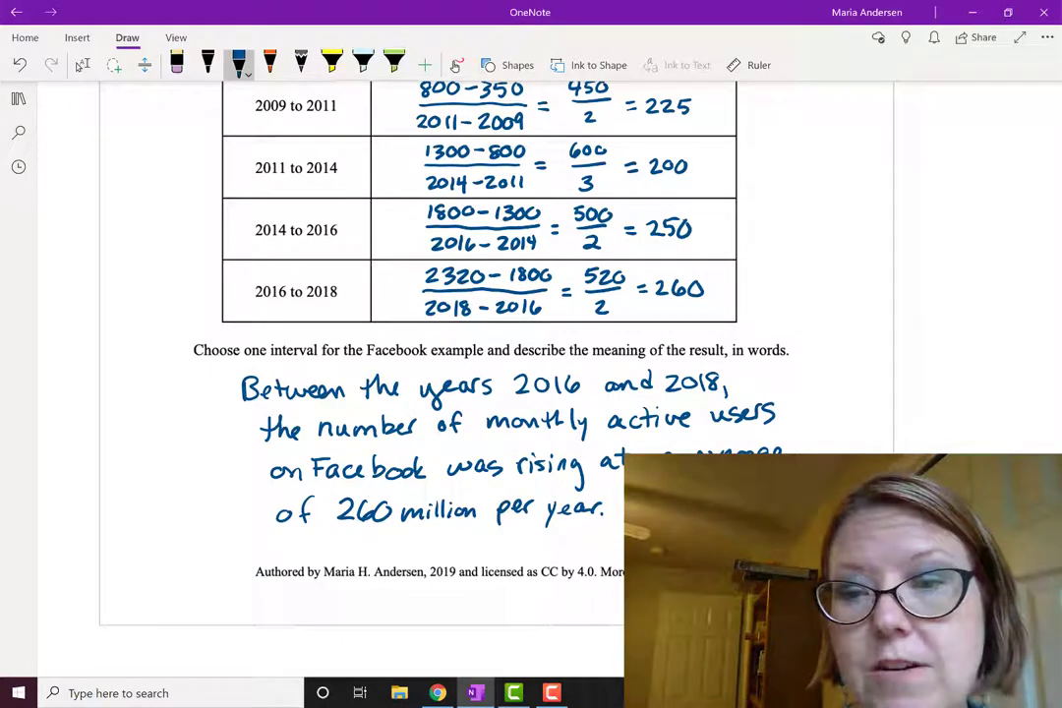
left_click_drag(716, 283, 739, 295)
left_click_drag(749, 275, 749, 295)
mouse_move(776, 295)
left_mouse_down()
mouse_move(786, 285)
mouse_move(821, 293)
left_mouse_up()
mouse_move(806, 287)
left_mouse_down()
mouse_move(833, 278)
mouse_move(836, 293)
left_mouse_up()
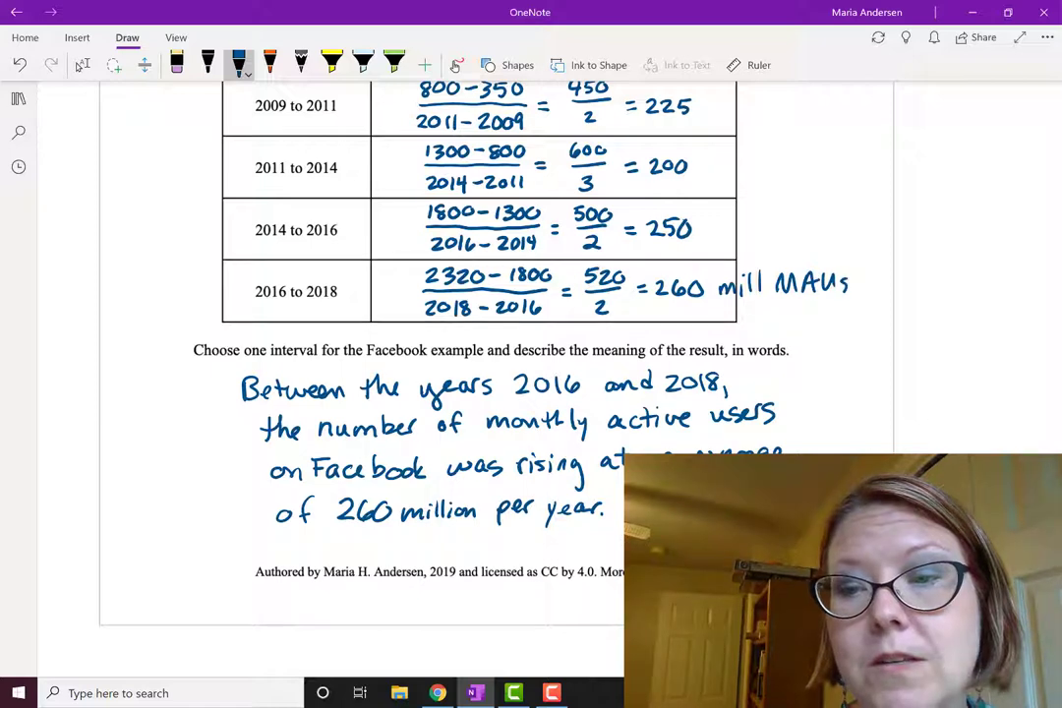
left_click_drag(718, 298, 847, 292)
mouse_move(763, 307)
left_mouse_down()
mouse_move(769, 326)
mouse_move(814, 311)
left_mouse_up()
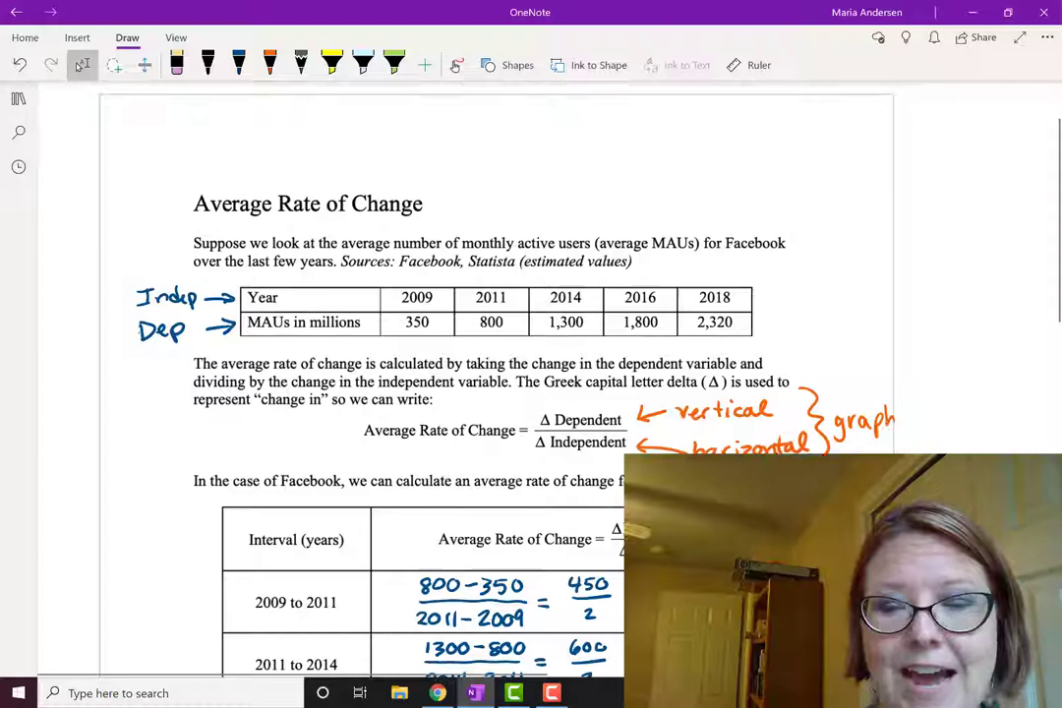
Scroll down through the worksheet and pick the blue pen again.
scroll(81, 65, "down", 2)
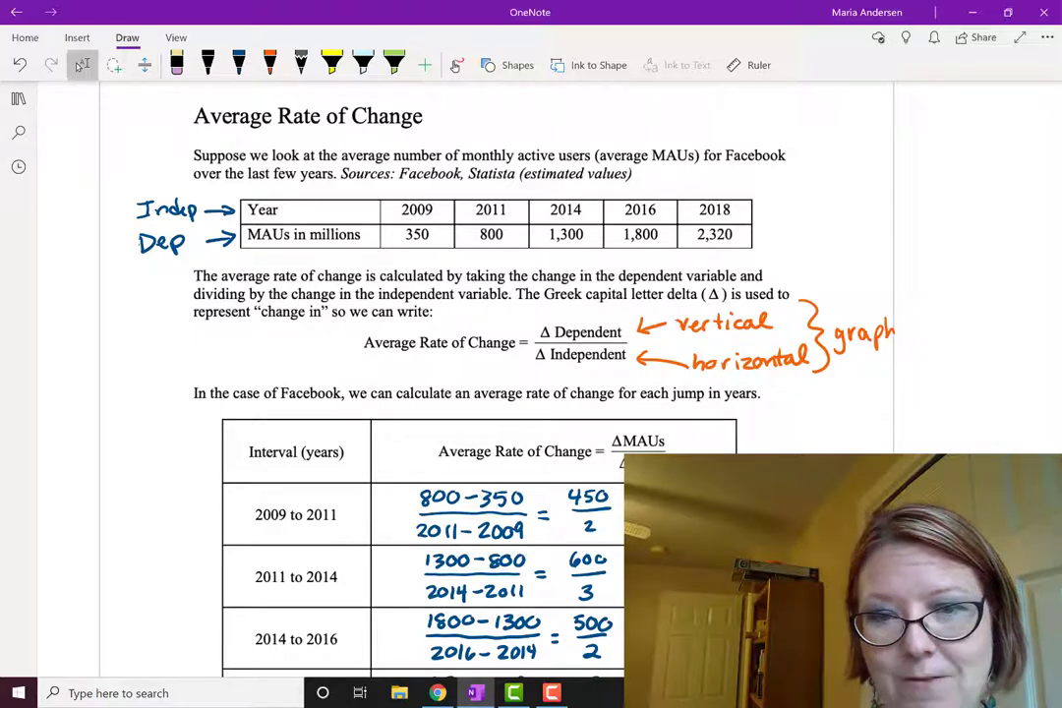
scroll(82, 65, "down", 4)
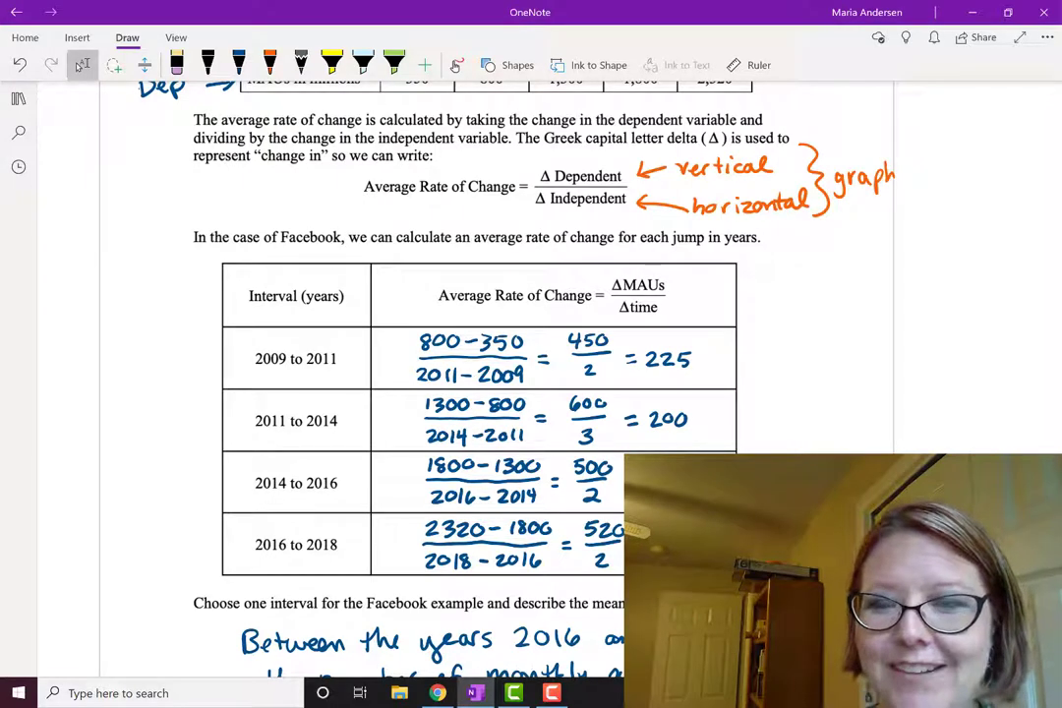
left_click(238, 65)
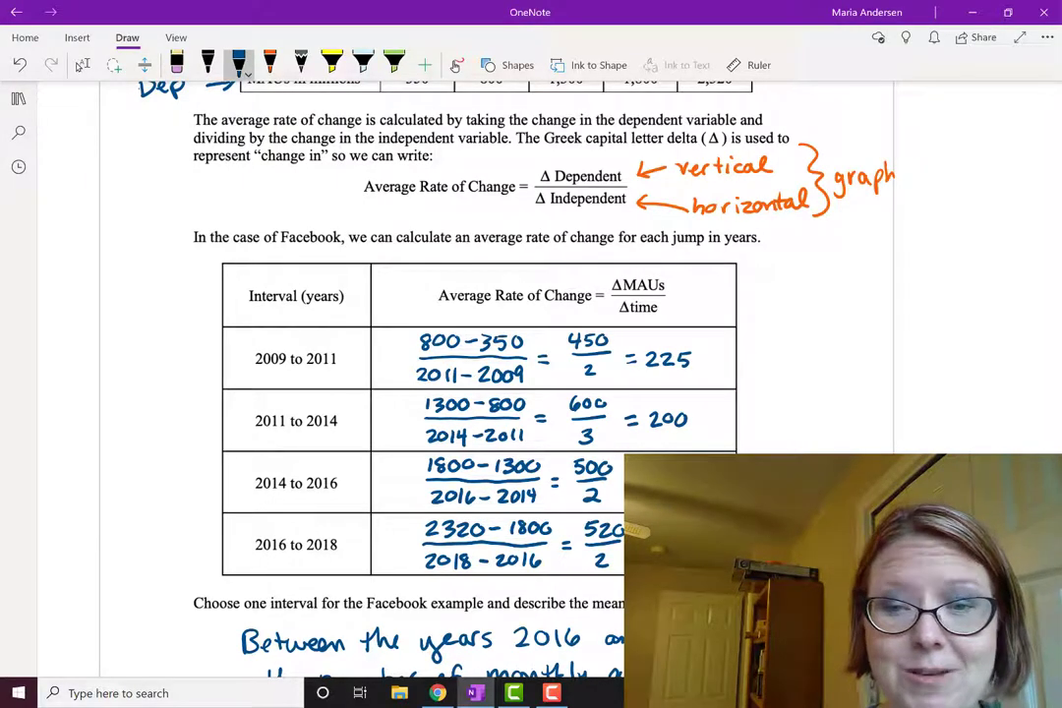